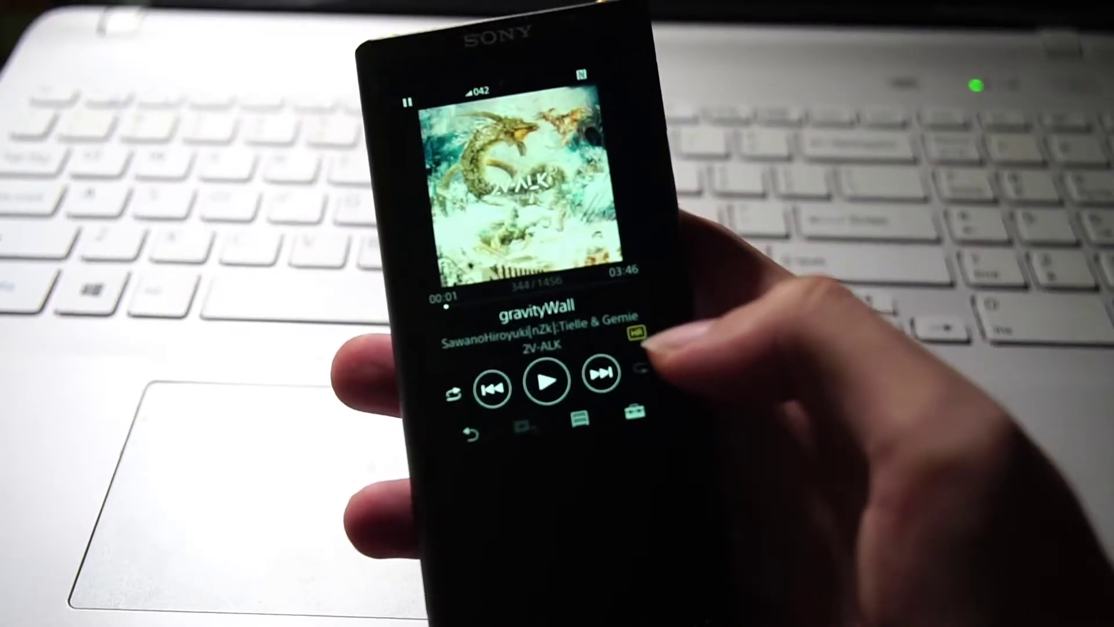
pyautogui.click(641, 403)
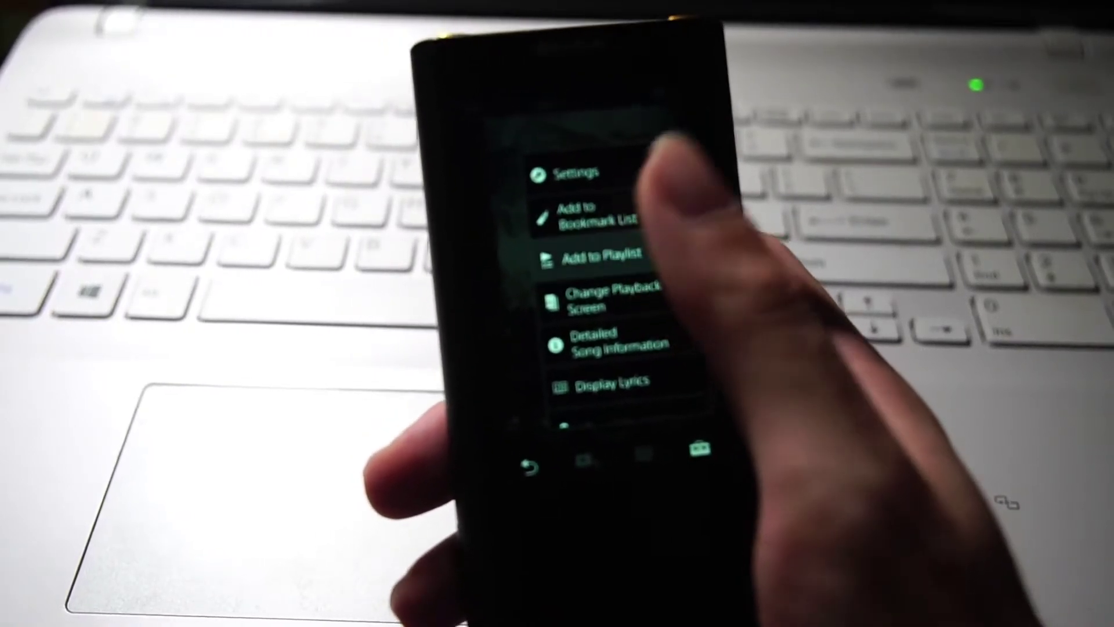
pyautogui.click(584, 260)
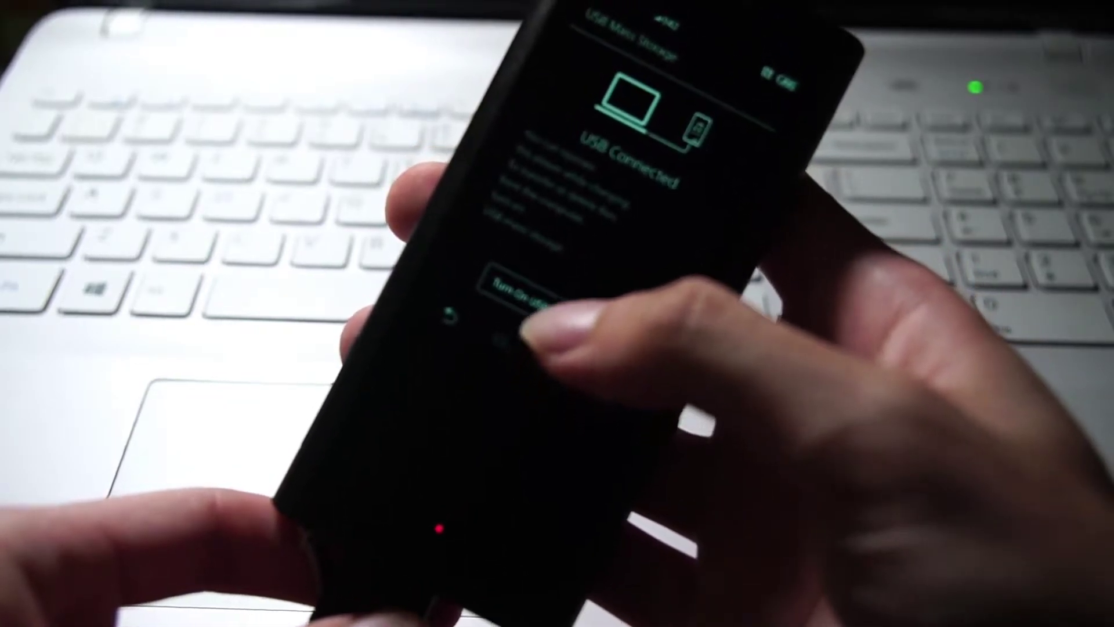
pyautogui.click(545, 299)
pyautogui.click(608, 296)
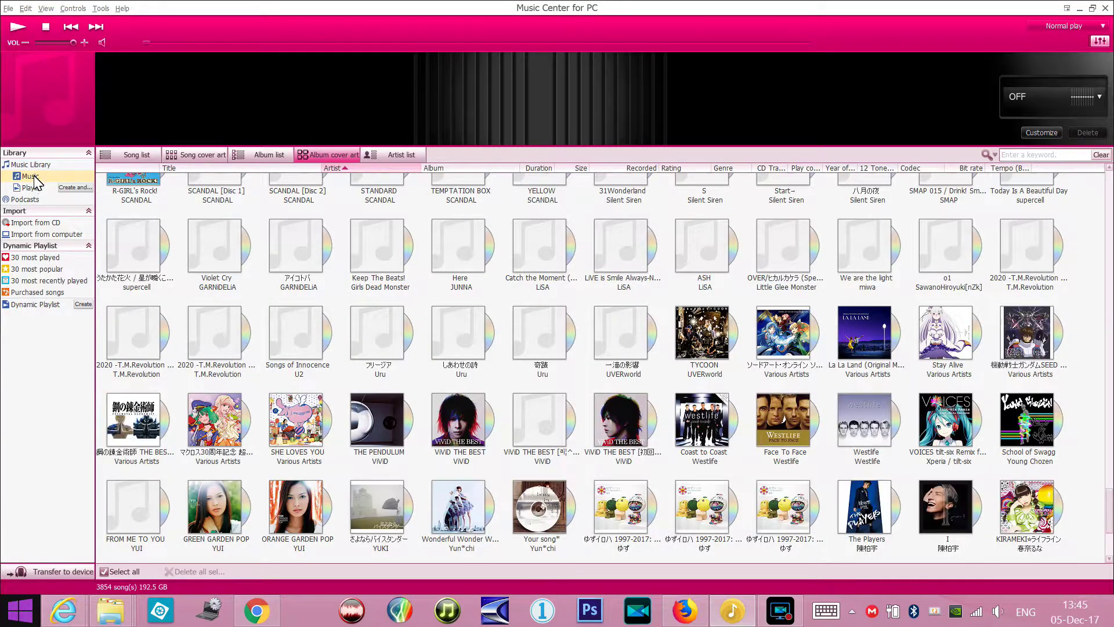
# Start a new playlist in the music library and open it for editing beside the album covers.
pyautogui.click(32, 188)
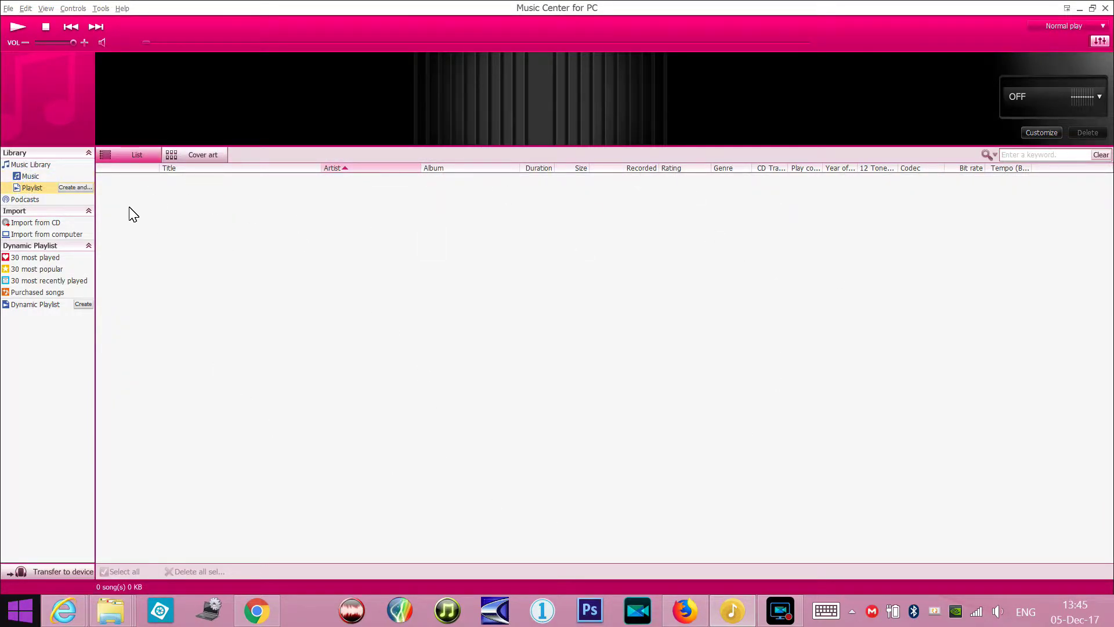
pyautogui.click(74, 188)
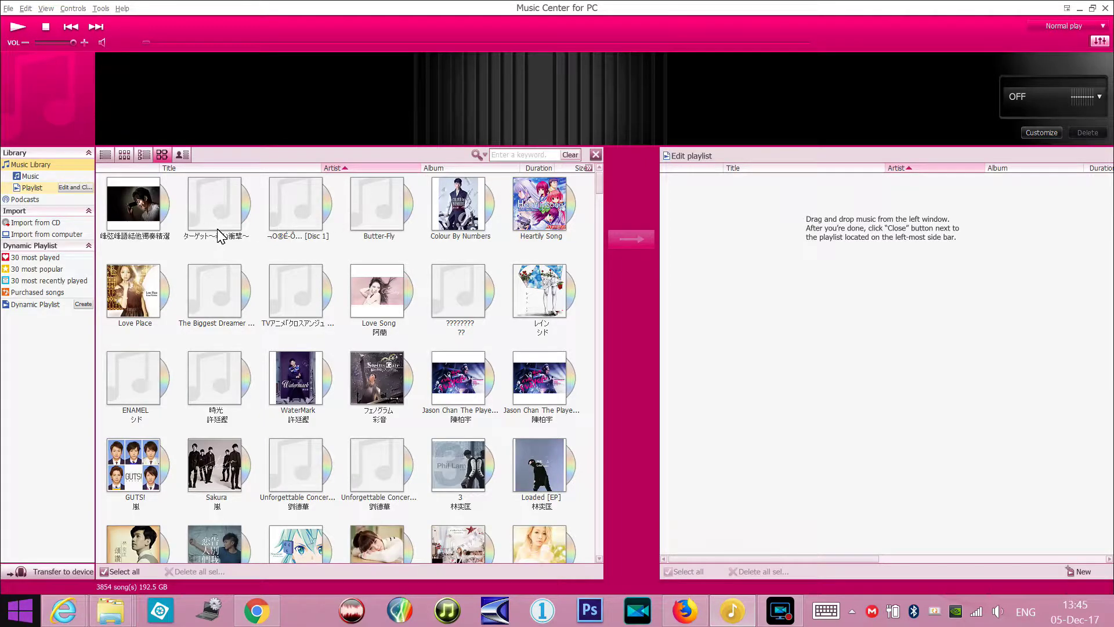
pyautogui.click(692, 156)
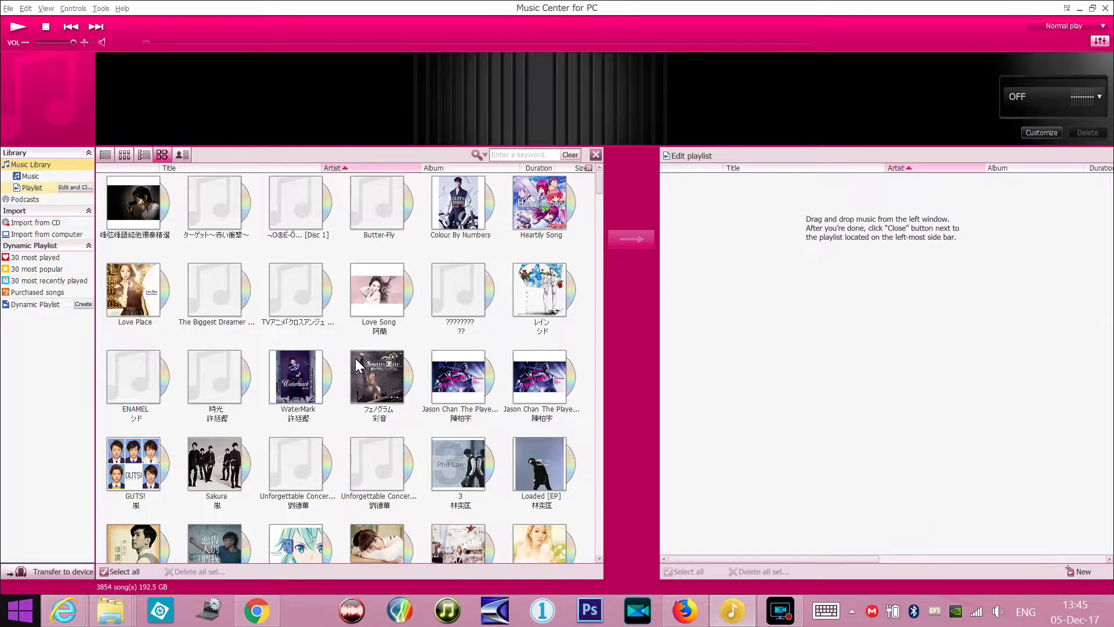
# Add all eight tracks of the Walkure album 「マクロスΔ」レアトラック集 ワルキューレがとまらない to the new playlist and name it Japanese Music.
pyautogui.scroll(-3, 355, 357)
pyautogui.scroll(-4, 488, 331)
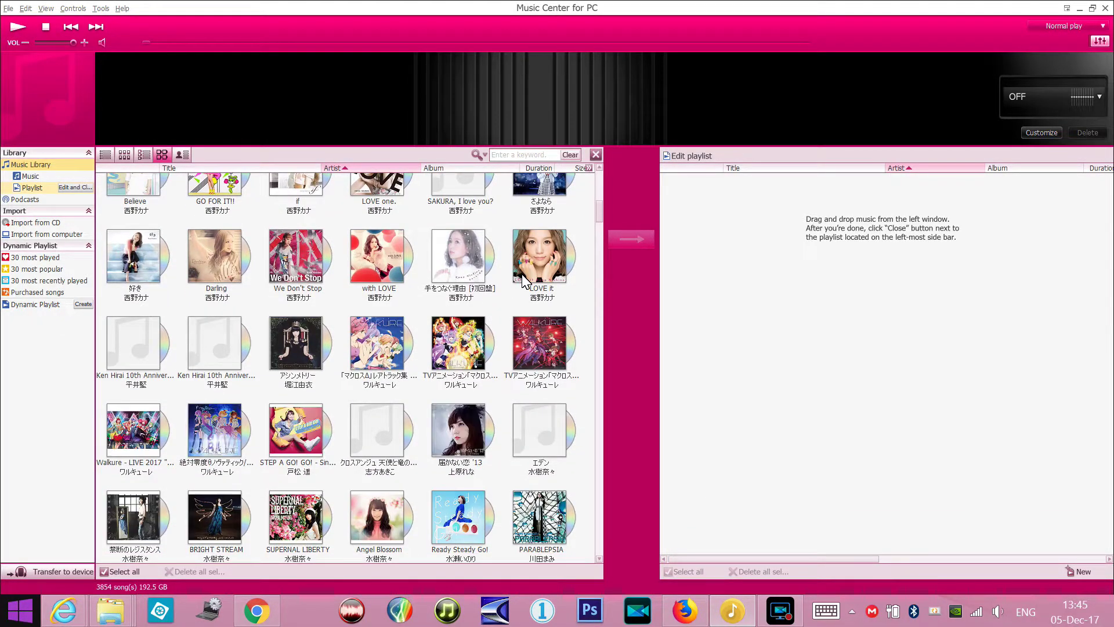
pyautogui.doubleClick(375, 359)
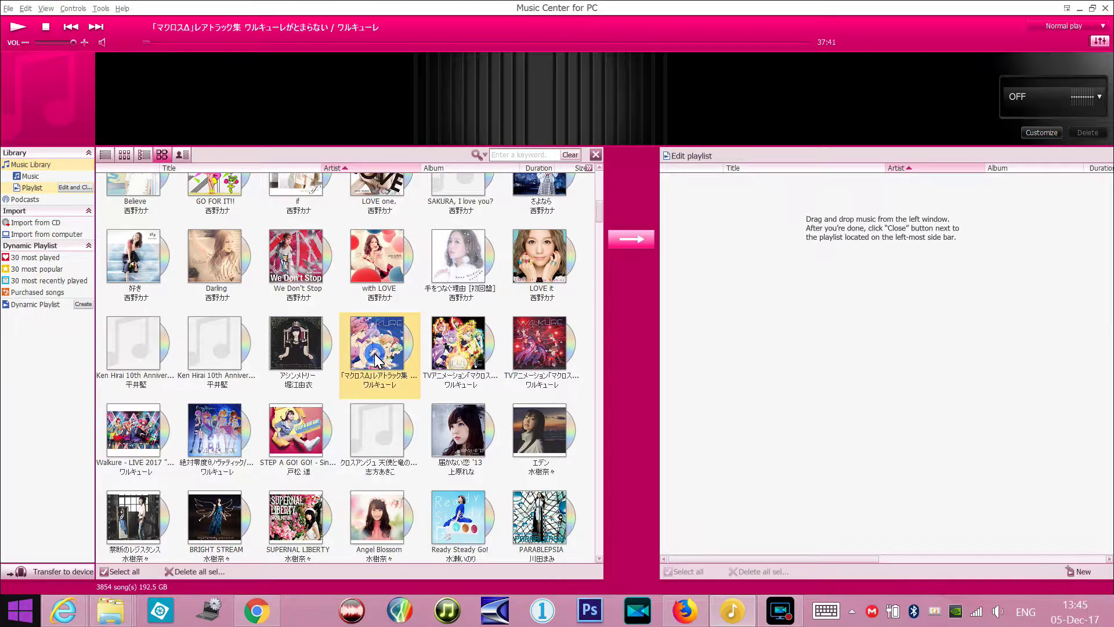
pyautogui.moveTo(214, 311); pyautogui.dragTo(233, 202)
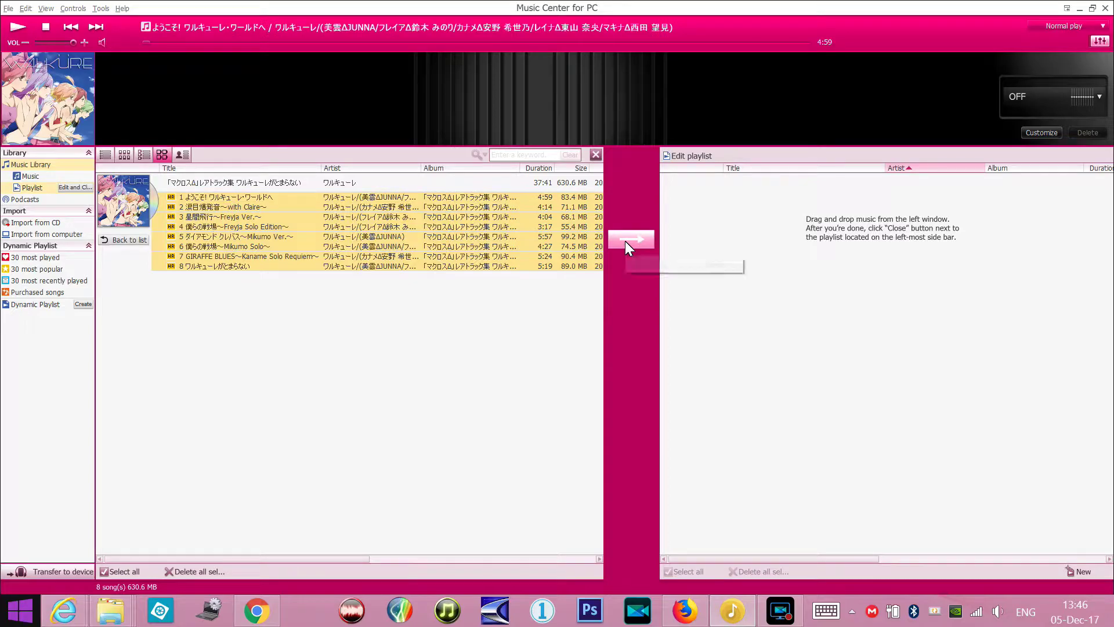
pyautogui.click(625, 242)
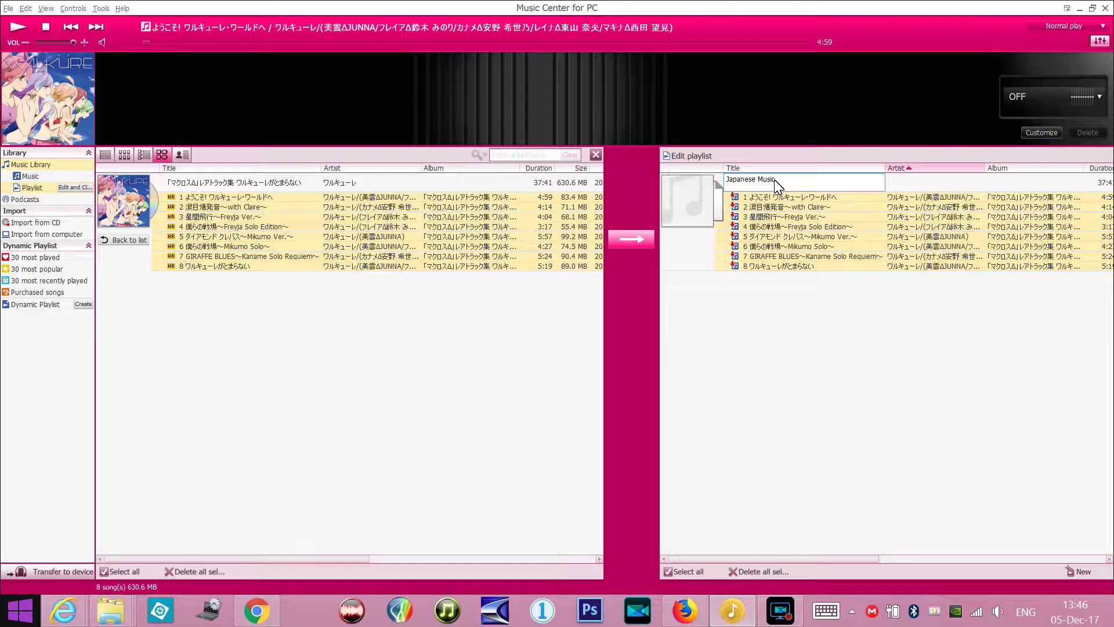
pyautogui.press('Return')
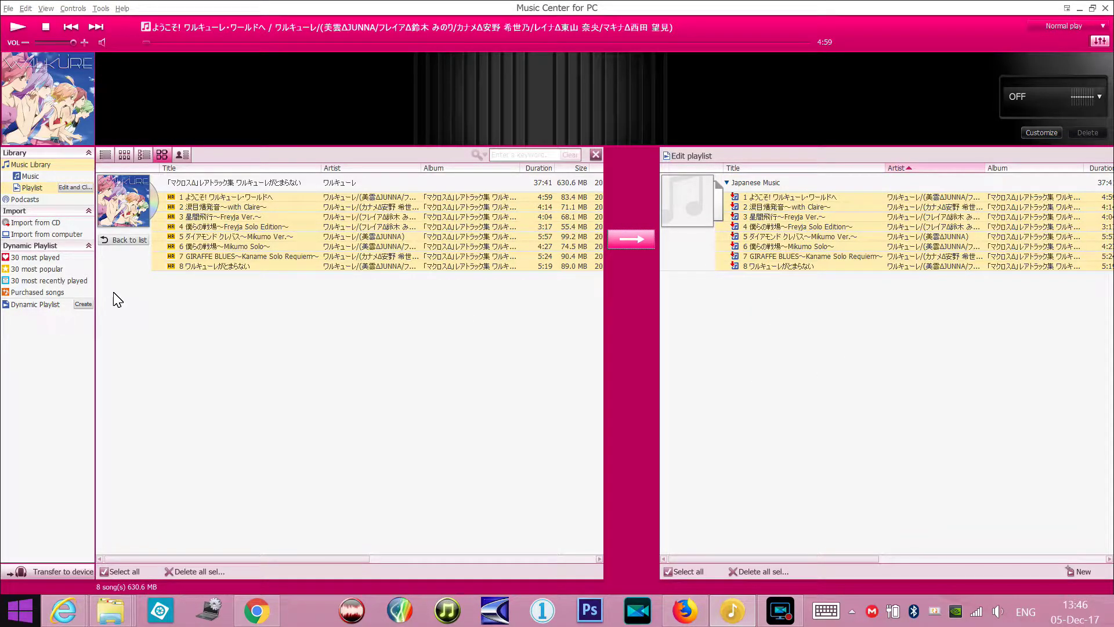
# Add all twelve tracks of the album TVアニメーション「マクロスΔ」ボーカルアルバム Walkure Attack! to the Japanese Music playlist.
pyautogui.click(129, 239)
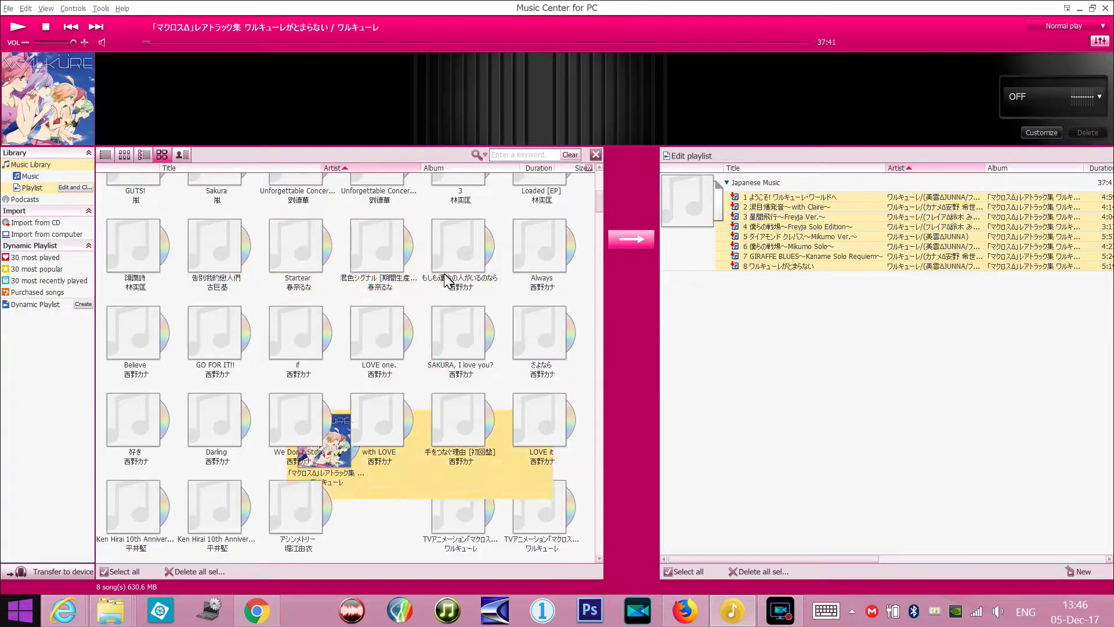
pyautogui.scroll(-2, 465, 312)
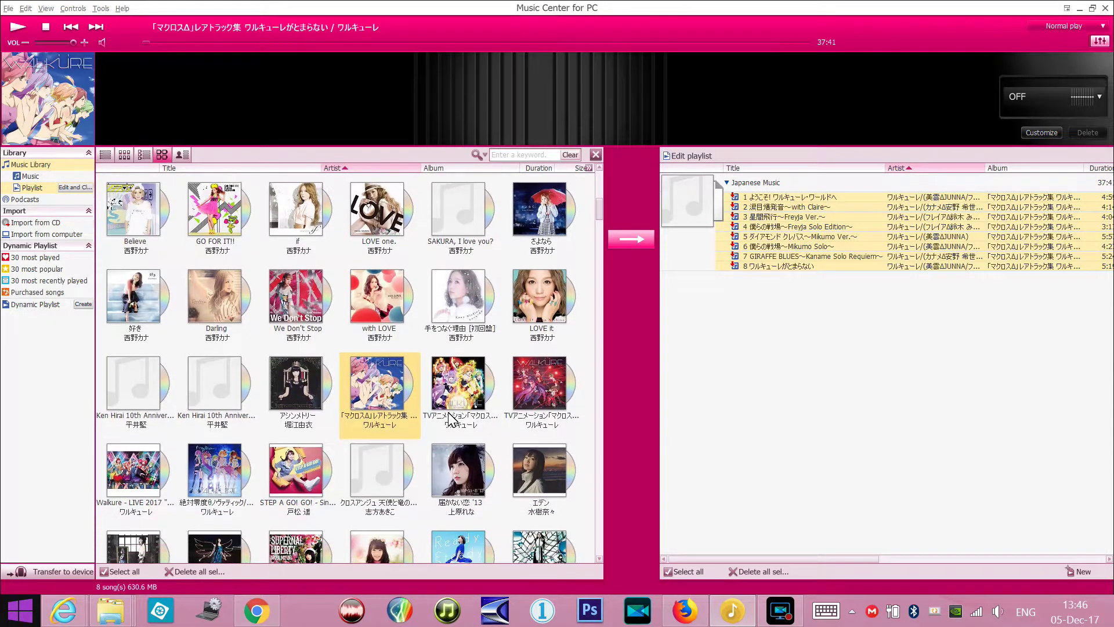
pyautogui.click(459, 403)
pyautogui.doubleClick(458, 402)
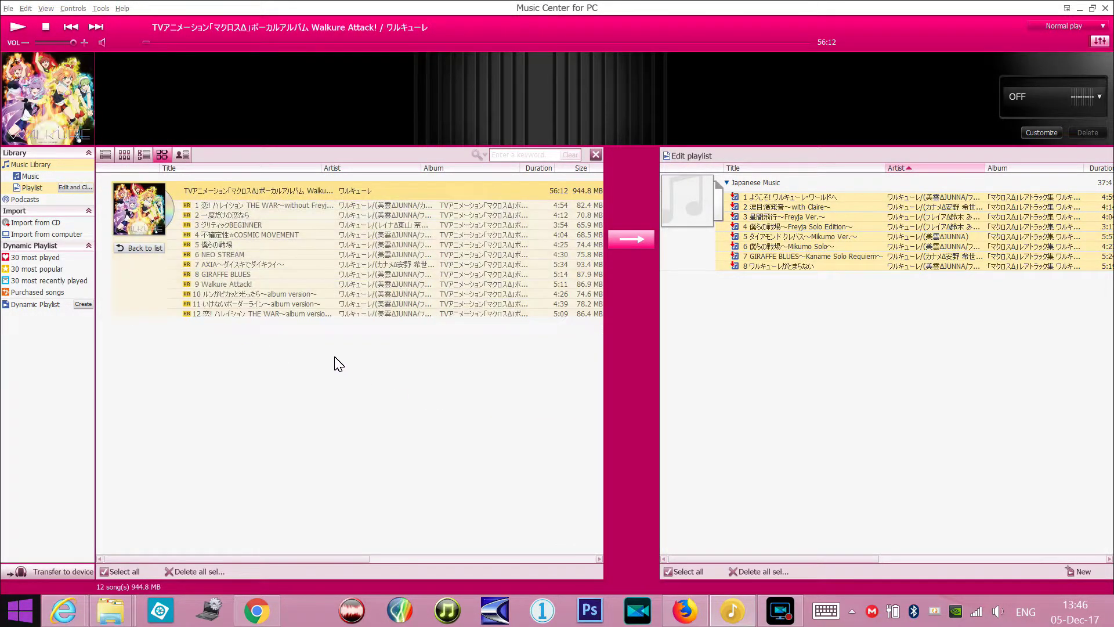
pyautogui.moveTo(279, 339); pyautogui.dragTo(293, 198)
pyautogui.click(630, 239)
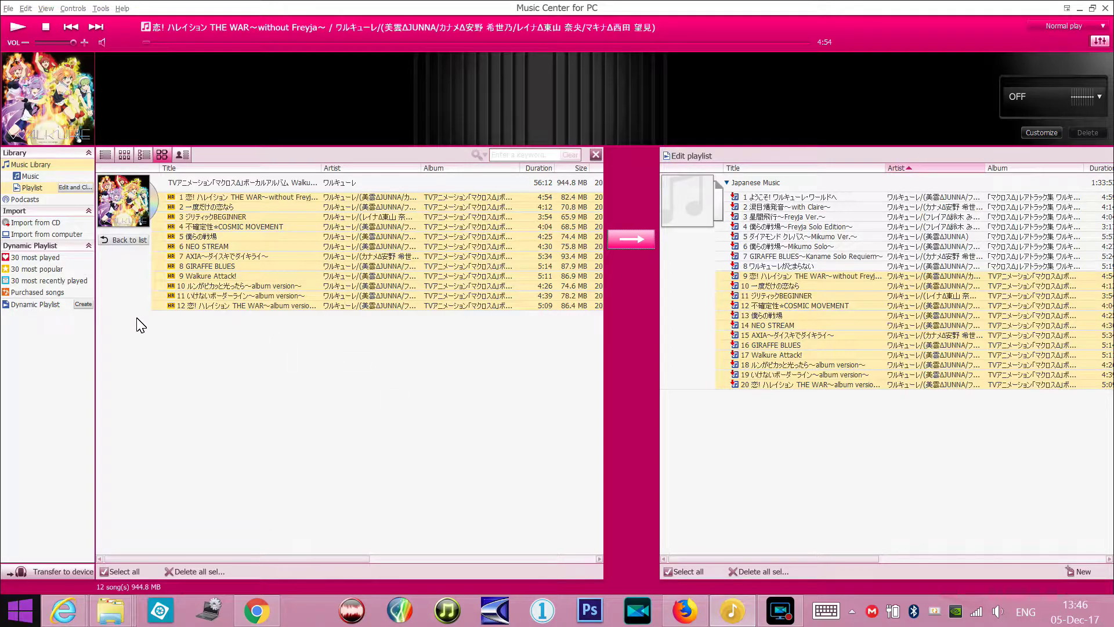
# Leave the album's track list, show the Japanese Music playlist in the library, and close the playlist editor.
pyautogui.click(113, 240)
pyautogui.moveTo(540, 511); pyautogui.dragTo(461, 500)
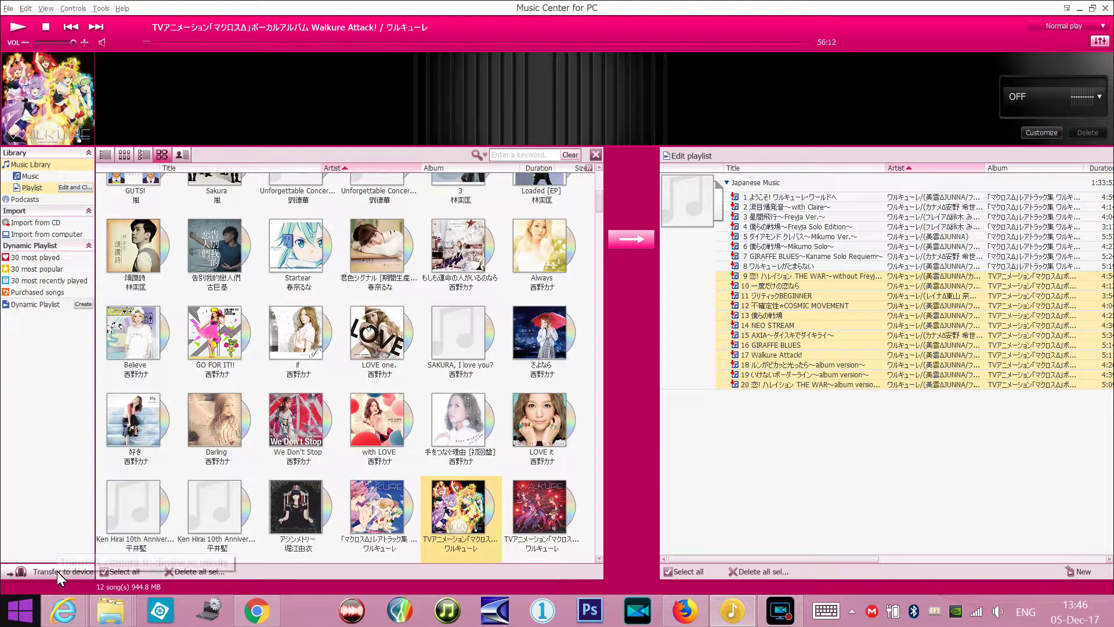
pyautogui.click(29, 188)
pyautogui.click(209, 204)
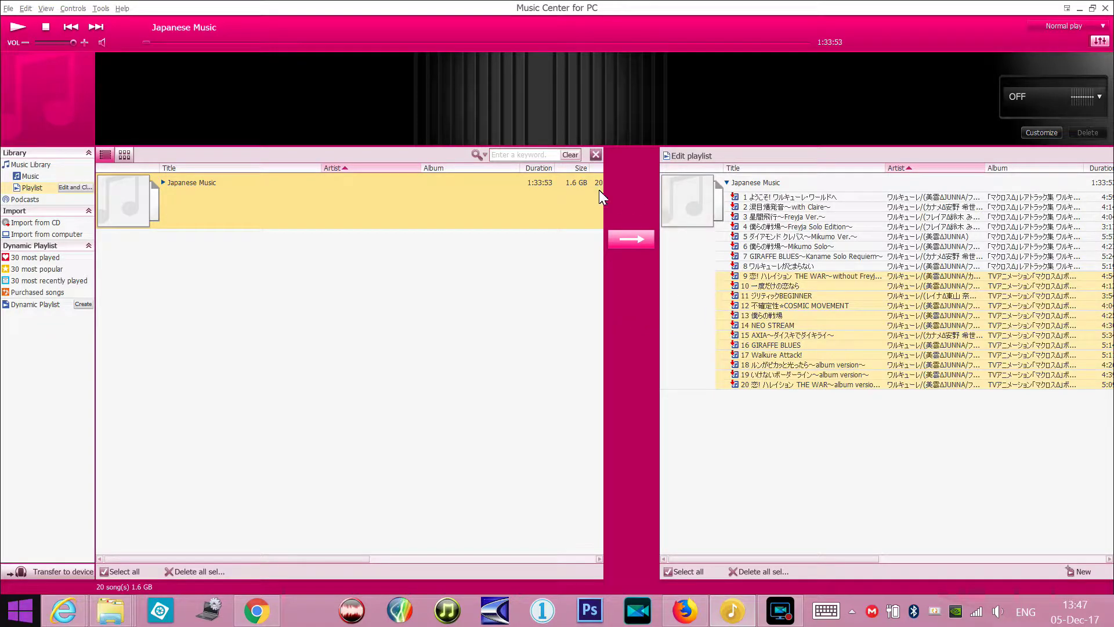
pyautogui.click(596, 156)
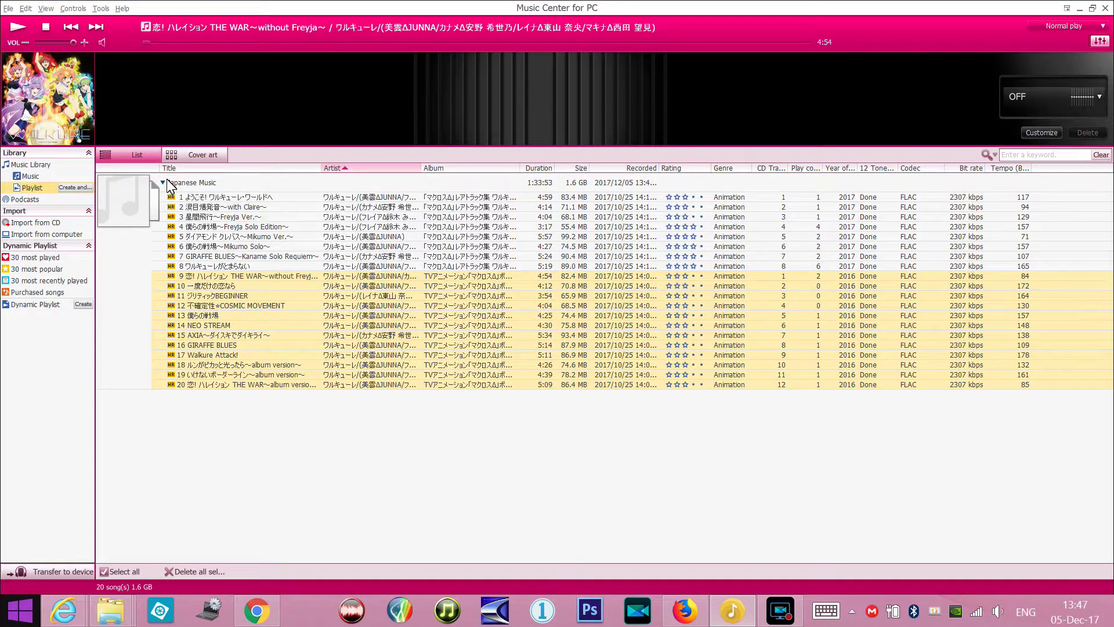
pyautogui.moveTo(236, 464); pyautogui.dragTo(152, 185)
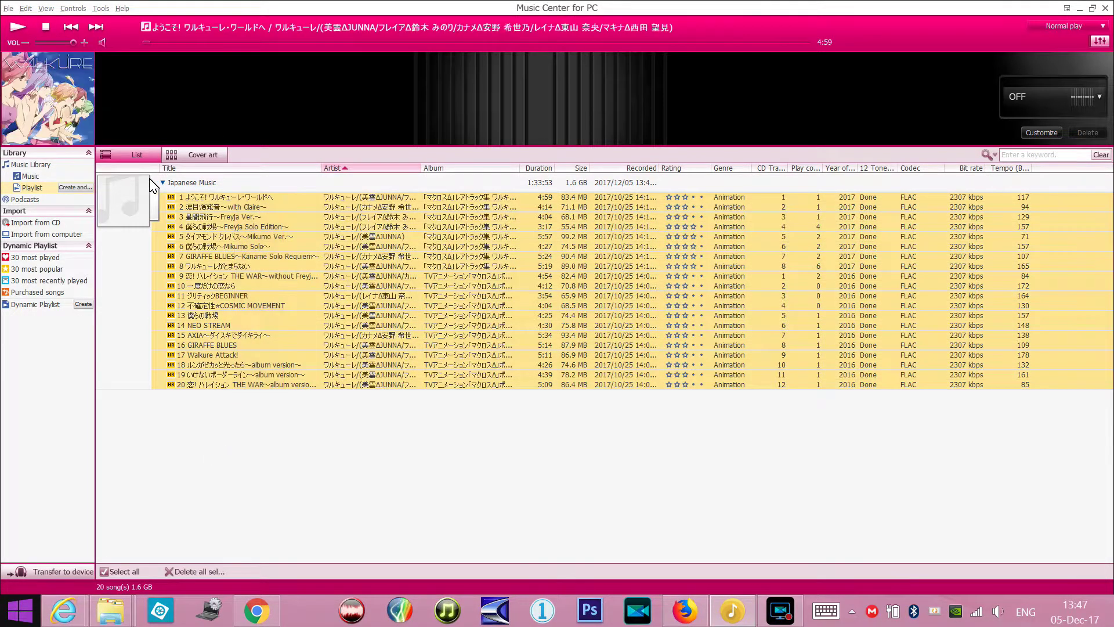
pyautogui.click(446, 469)
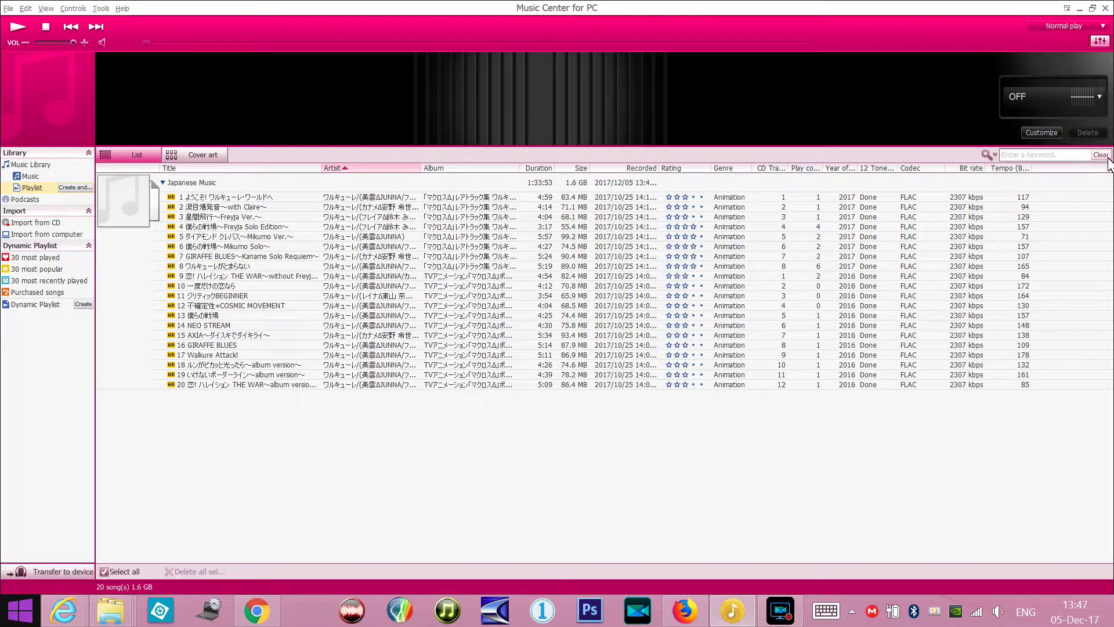
pyautogui.click(29, 177)
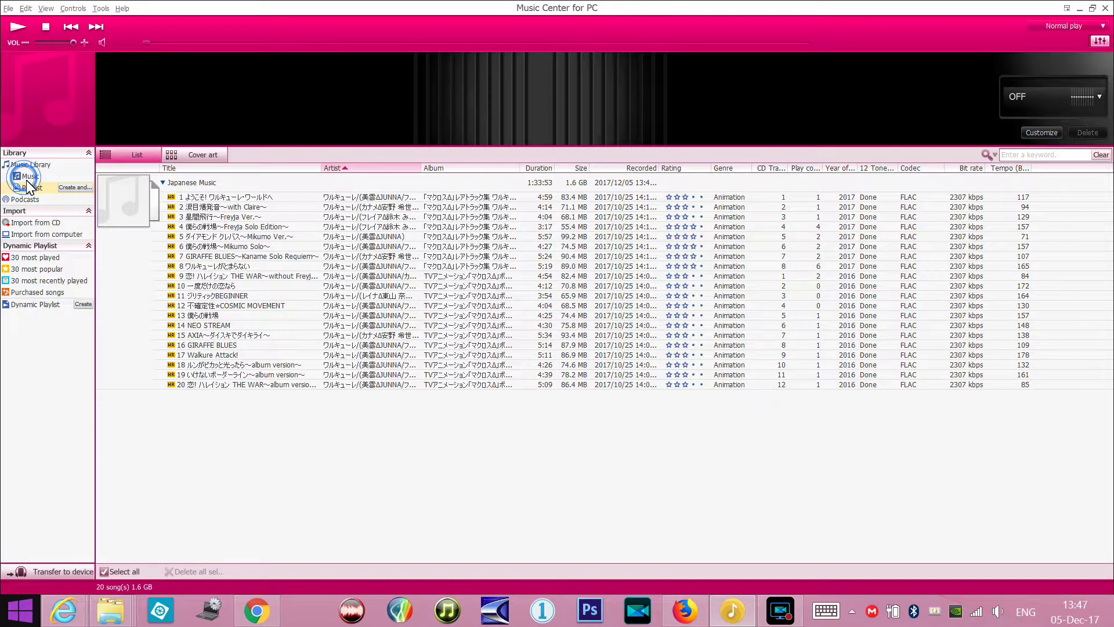
pyautogui.click(32, 187)
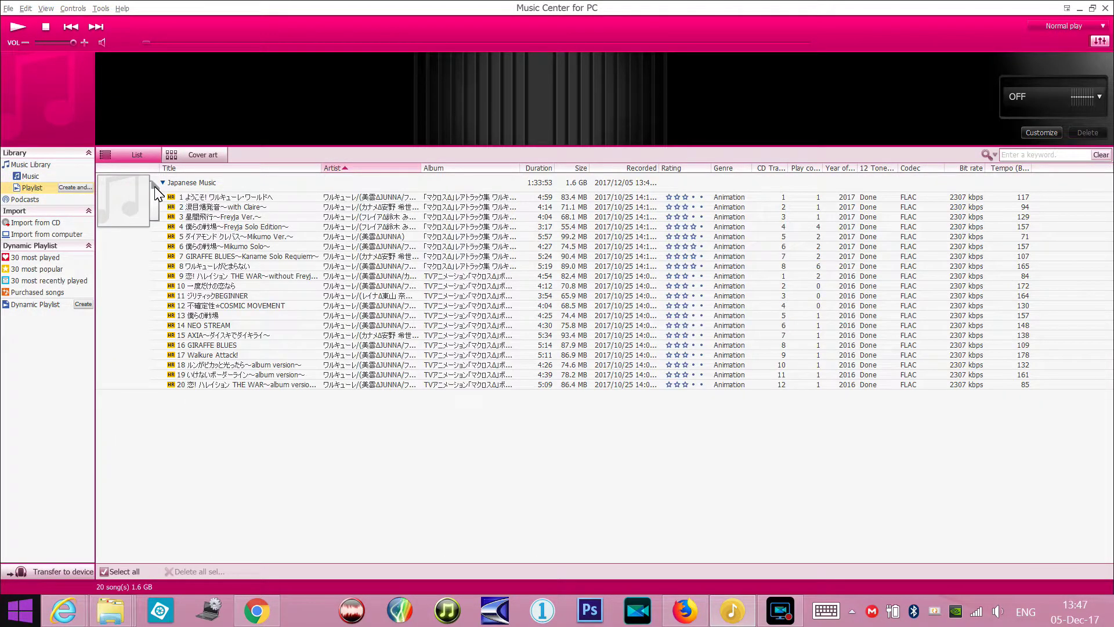
# Transfer the whole Japanese Music playlist to the storage card (H:) of the NW-ZX300Series Walkman.
pyautogui.click(52, 571)
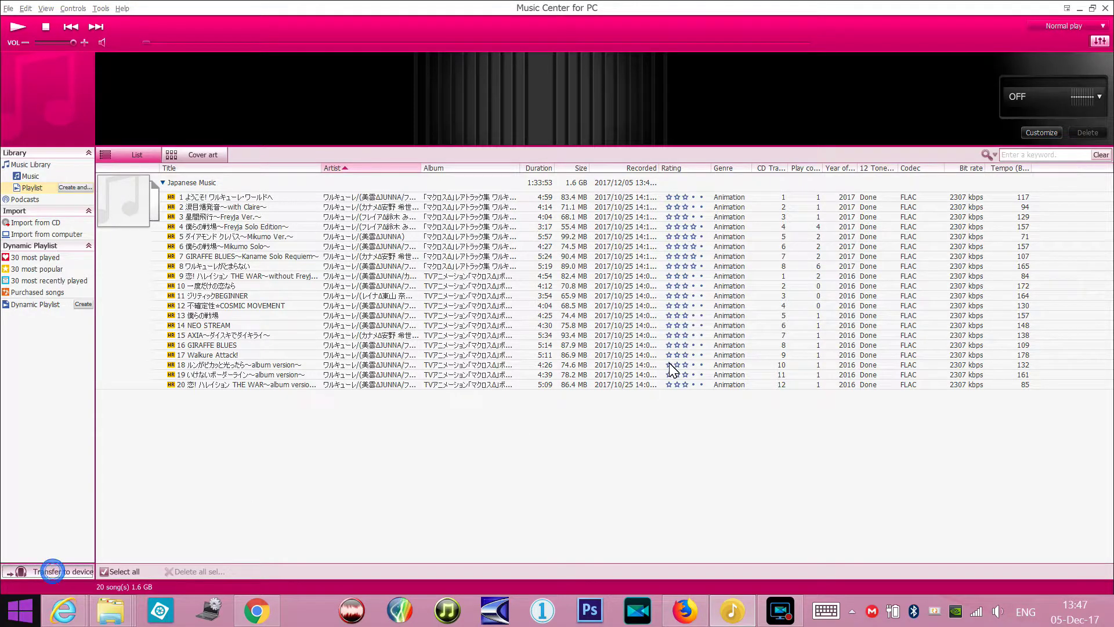
pyautogui.click(197, 183)
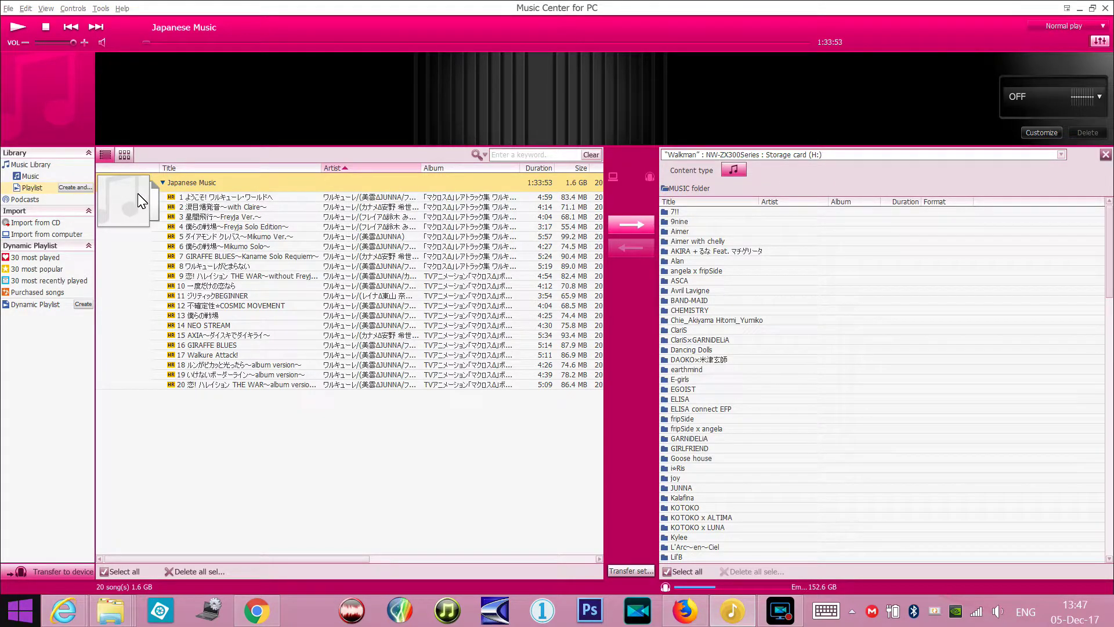
pyautogui.click(241, 464)
pyautogui.click(215, 182)
pyautogui.click(639, 228)
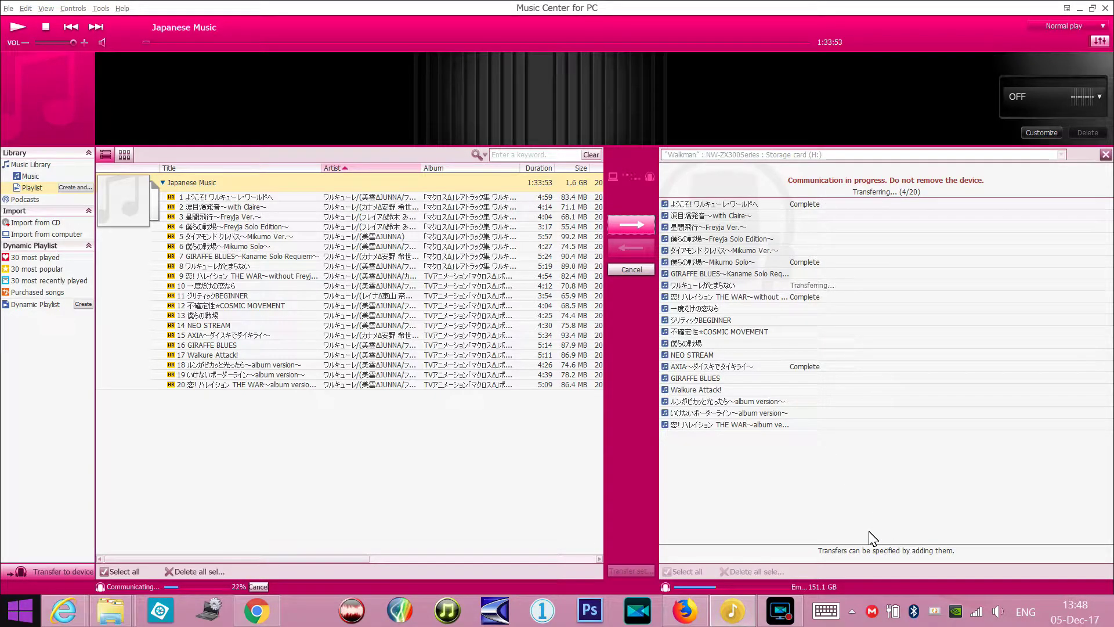
# Collapse the Japanese Music playlist, look over its properties including the creator and comment fields, and close them without changes.
pyautogui.click(163, 182)
pyautogui.rightClick(142, 205)
pyautogui.moveTo(206, 261)
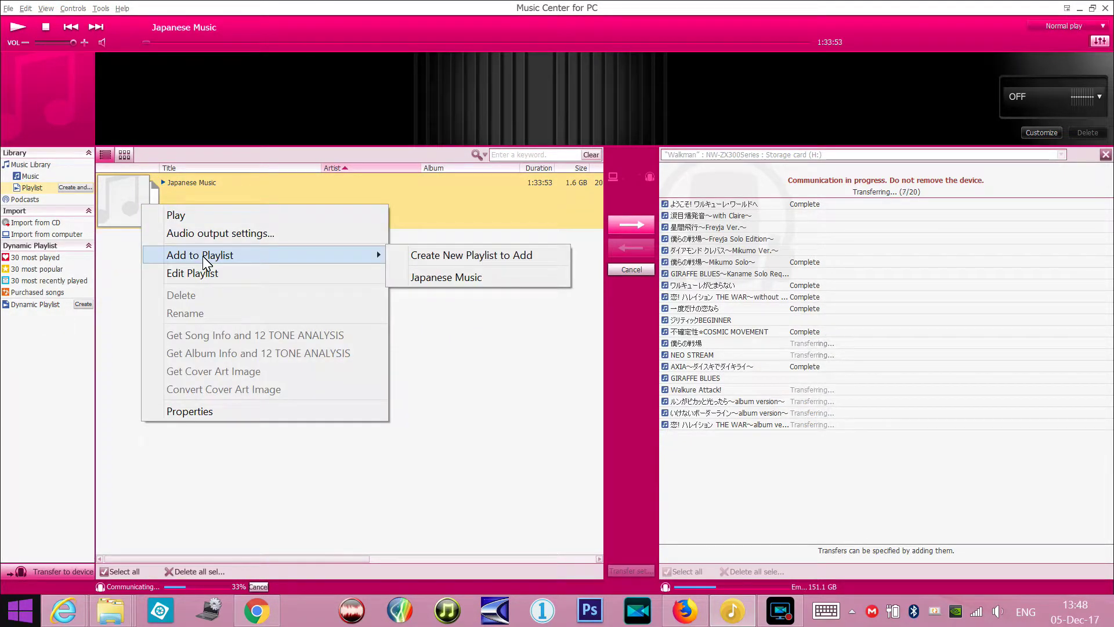
pyautogui.click(190, 411)
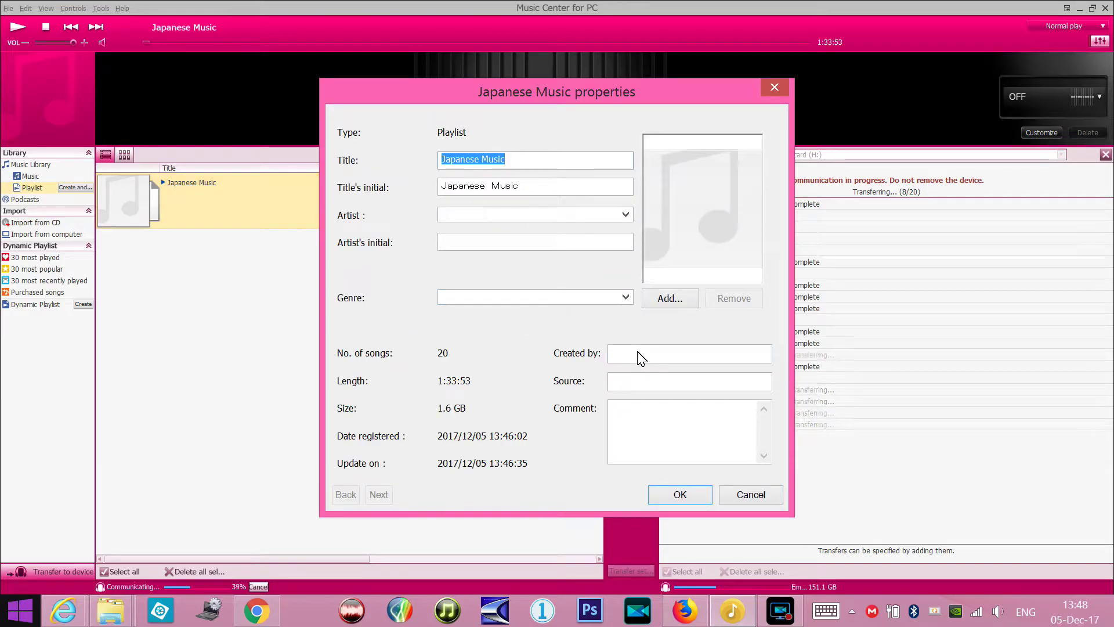
pyautogui.click(638, 352)
pyautogui.click(653, 423)
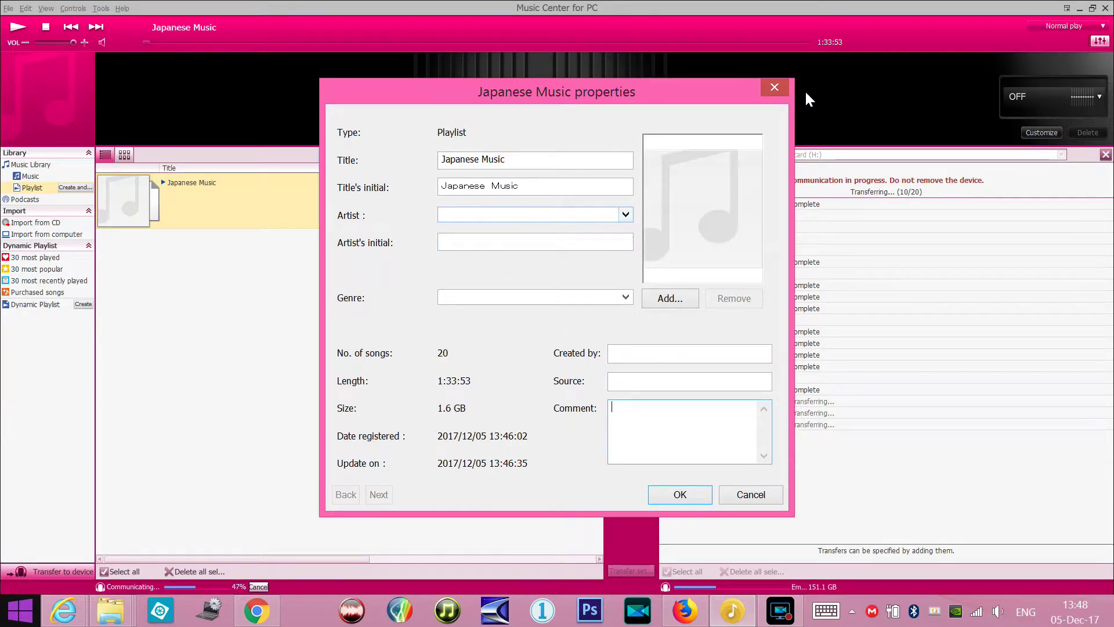
pyautogui.click(775, 88)
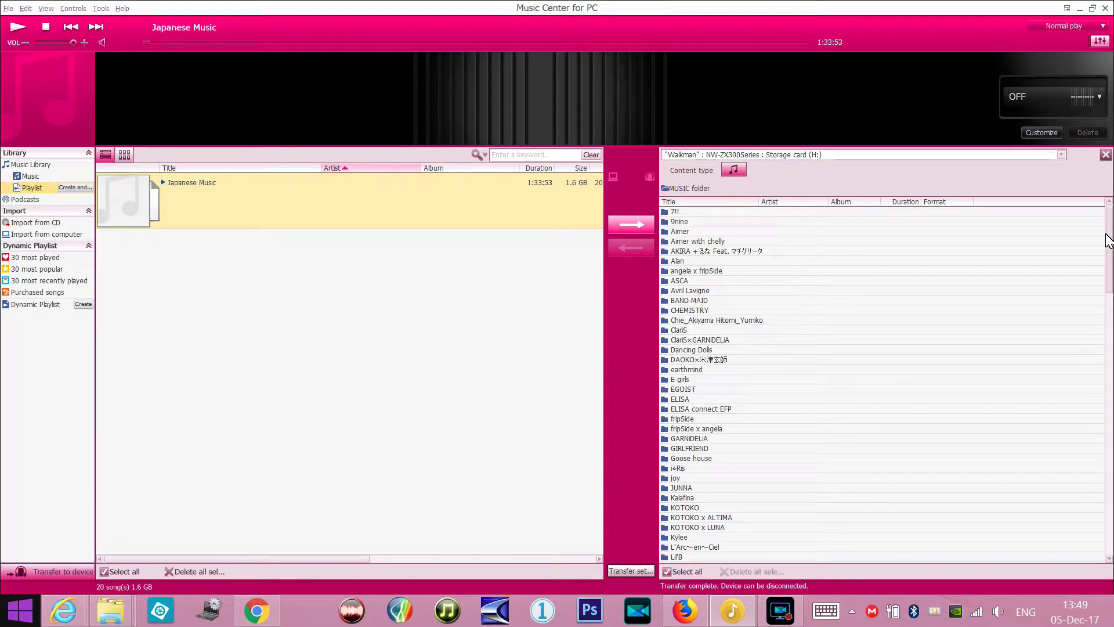
# Find the transferred Japanese Music playlist on the storage card and compare its tracks with the artist folders there.
pyautogui.scroll(-20, 1105, 238)
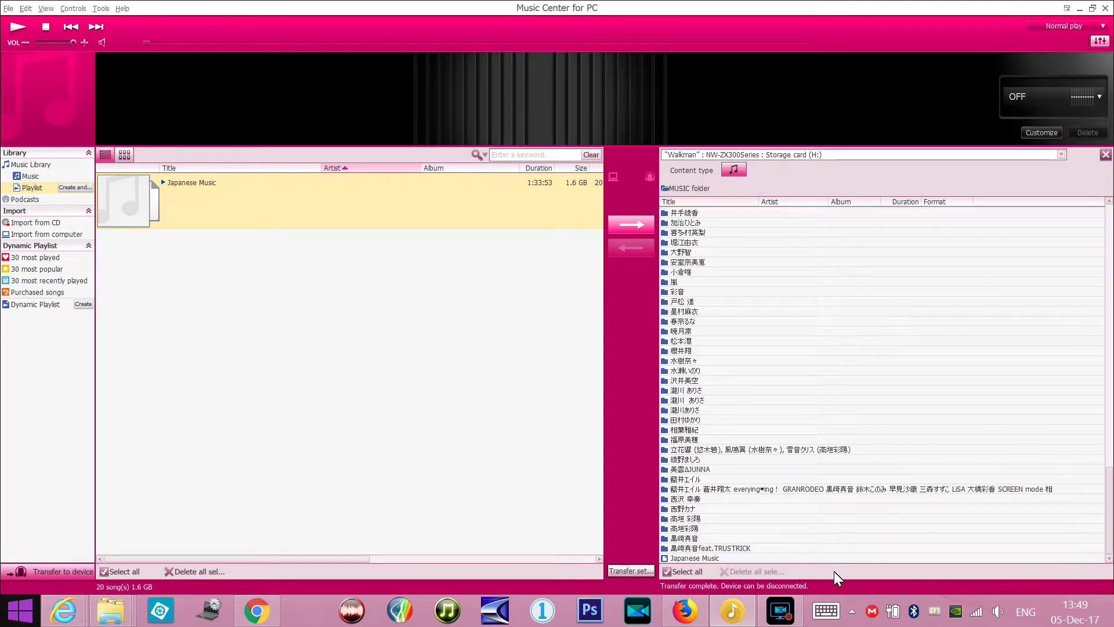
pyautogui.doubleClick(700, 558)
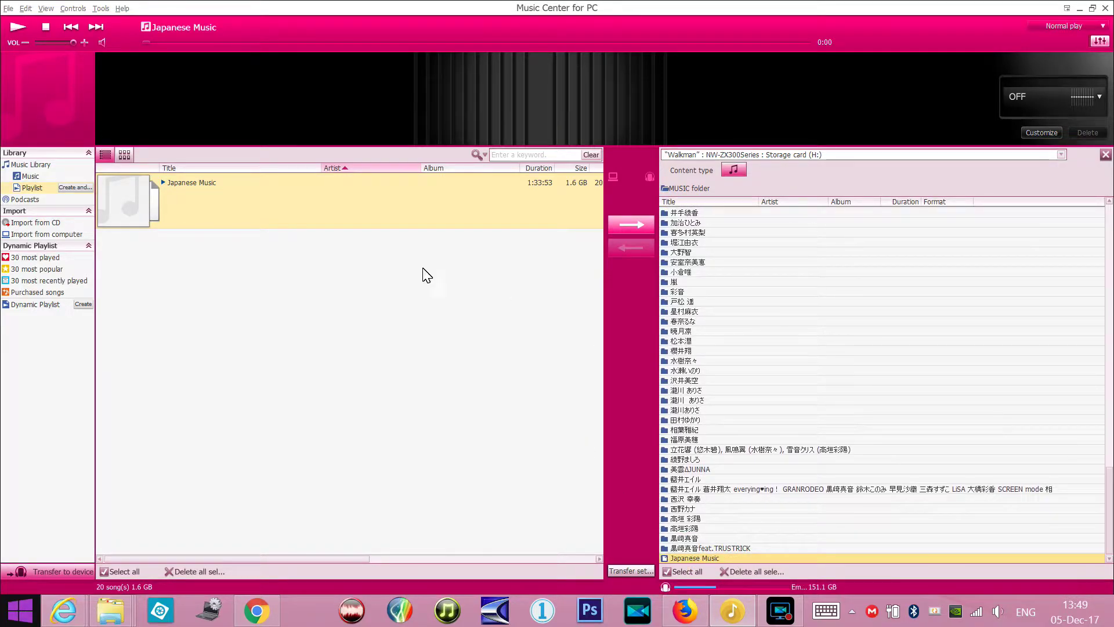
pyautogui.click(158, 193)
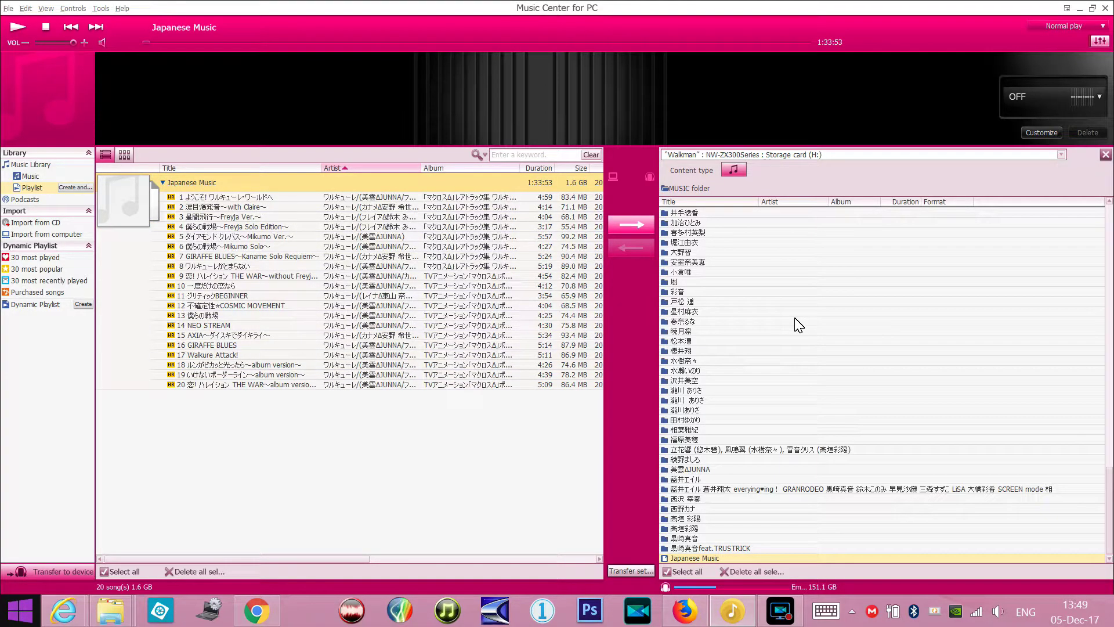
pyautogui.scroll(5, 799, 323)
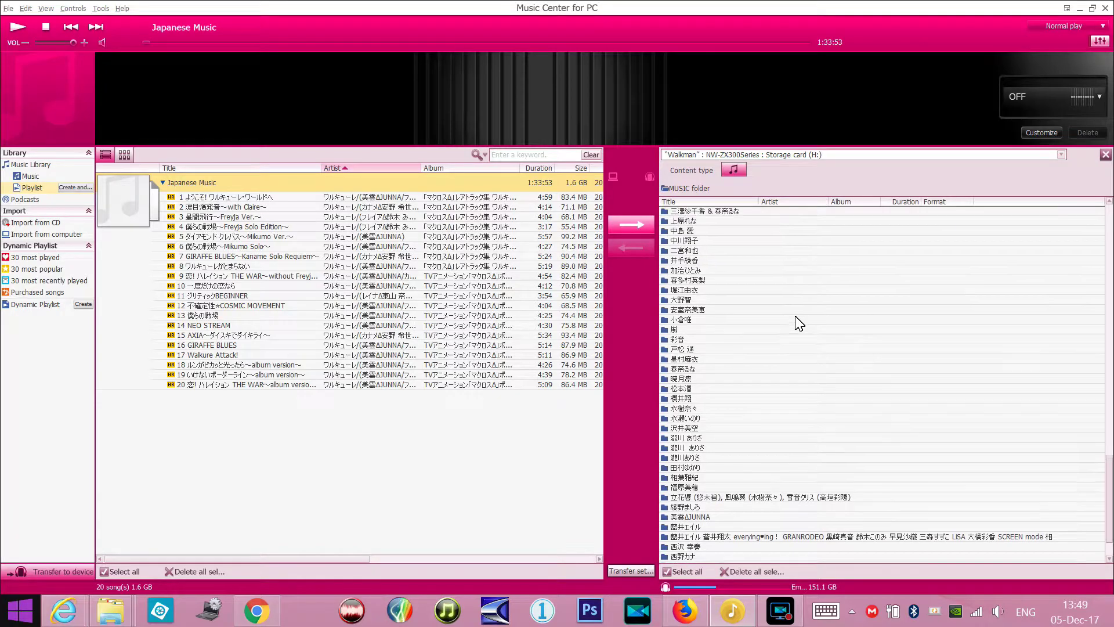
pyautogui.scroll(5, 733, 262)
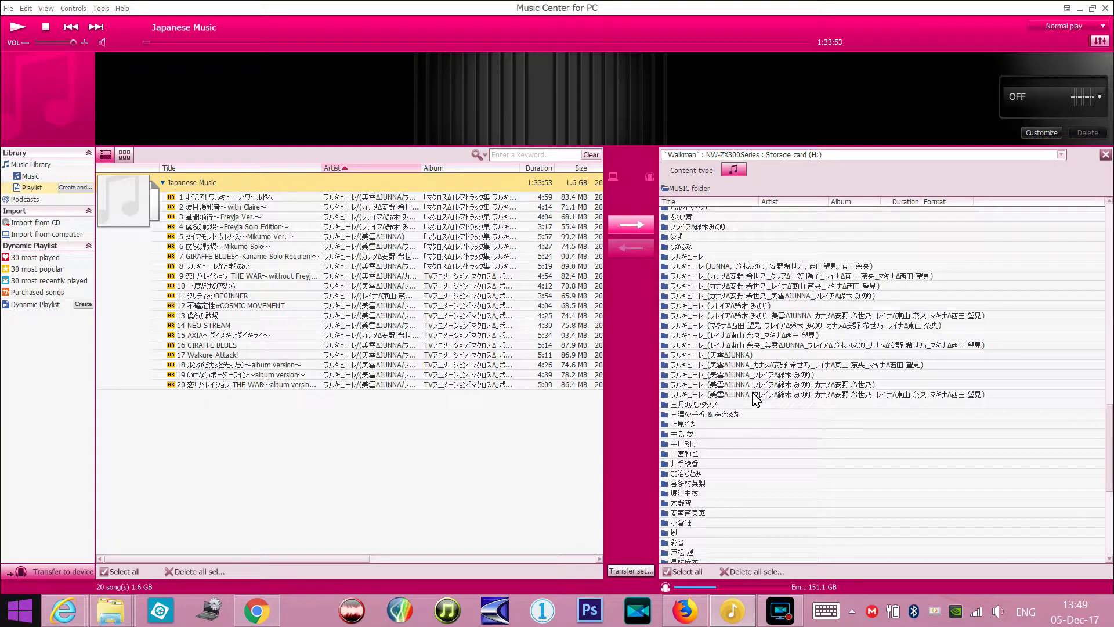
pyautogui.doubleClick(390, 355)
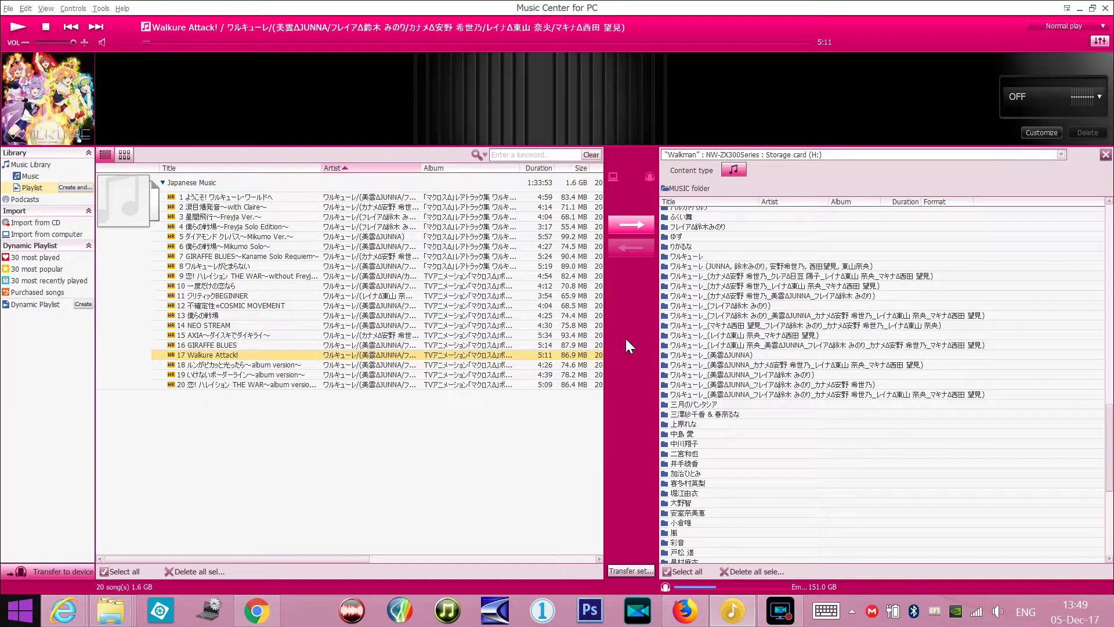
# Expand two of the ワルキューレ artist folders on the storage card and check which Walkure albums each one contains.
pyautogui.click(755, 375)
pyautogui.doubleClick(755, 375)
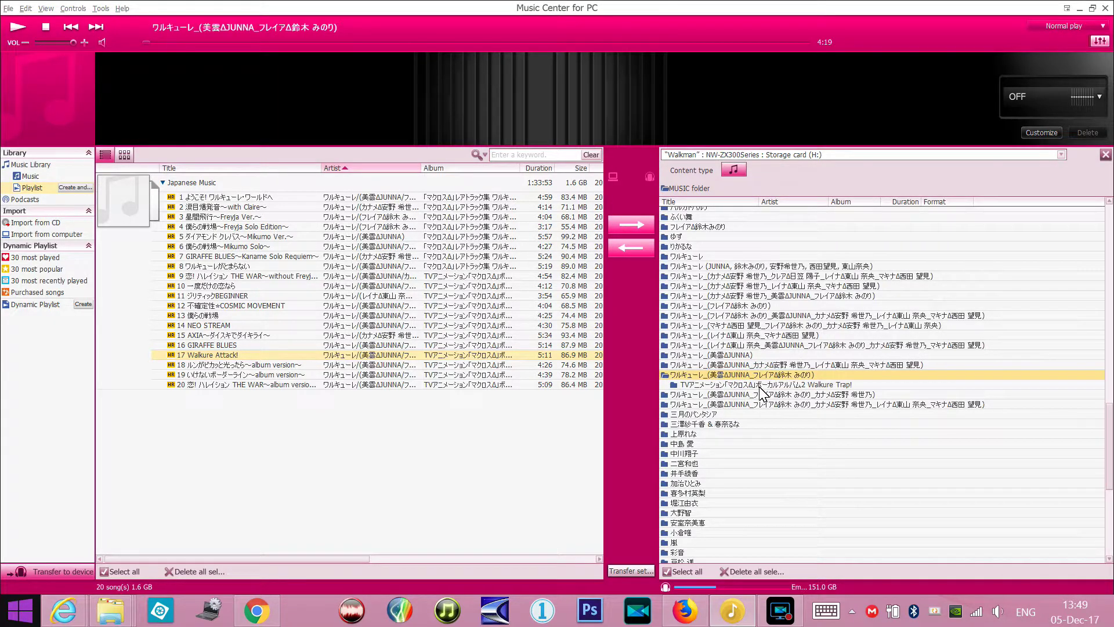
pyautogui.click(761, 385)
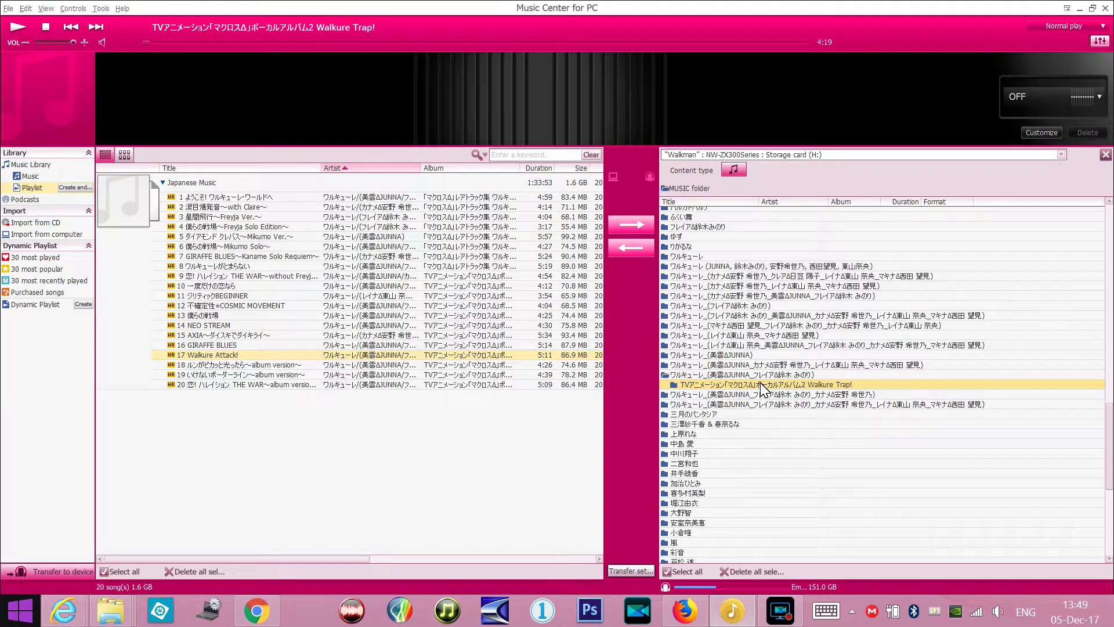
pyautogui.doubleClick(757, 365)
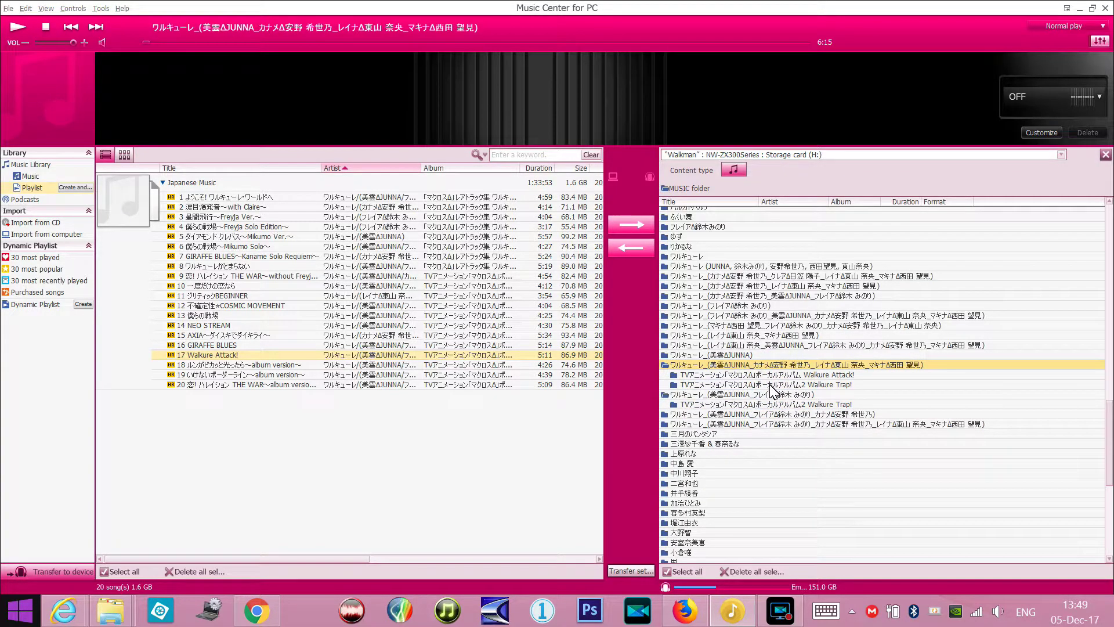
# Look up playlist track 8, open its album in the last ワルキューレ artist folder on the card, and check tracks 6 and 8 there.
pyautogui.doubleClick(506, 266)
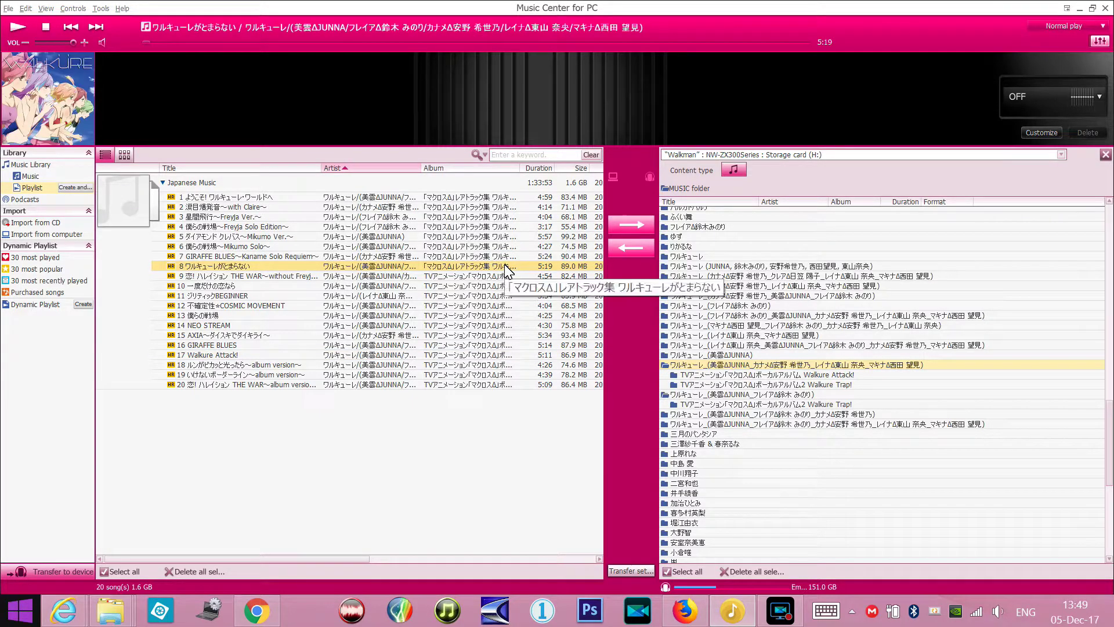
pyautogui.doubleClick(754, 423)
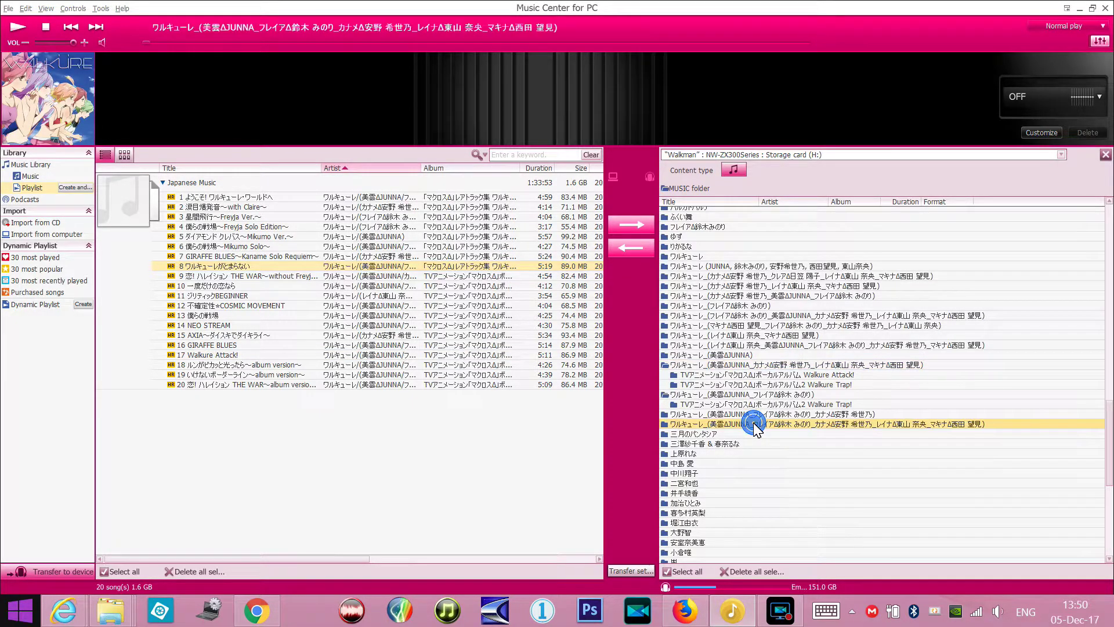
pyautogui.doubleClick(801, 434)
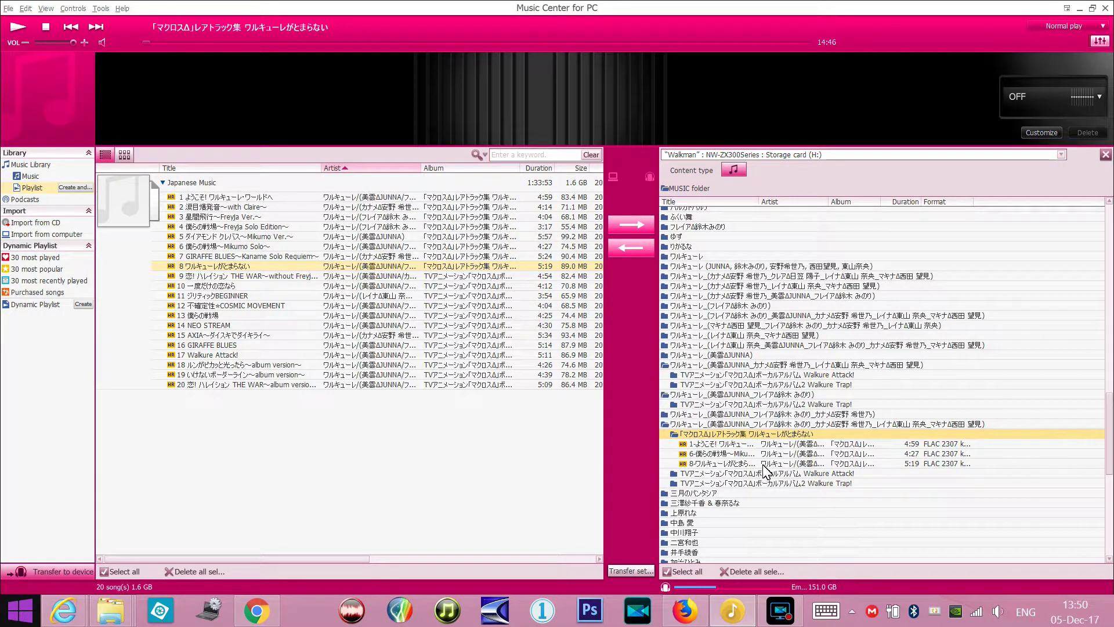
pyautogui.click(784, 455)
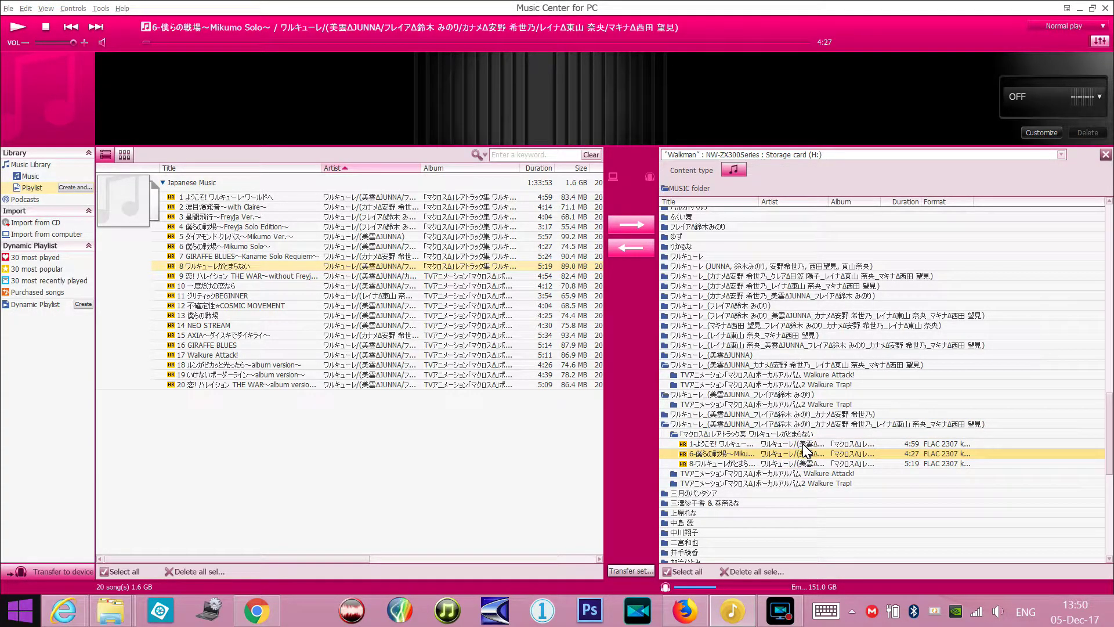
pyautogui.click(805, 463)
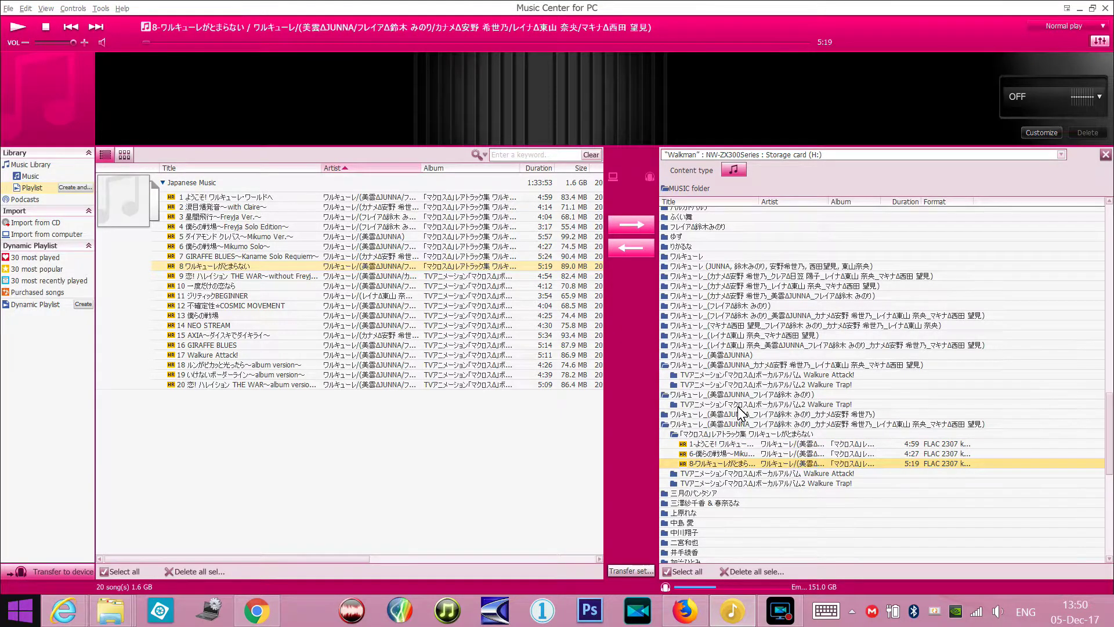
pyautogui.scroll(-3, 740, 414)
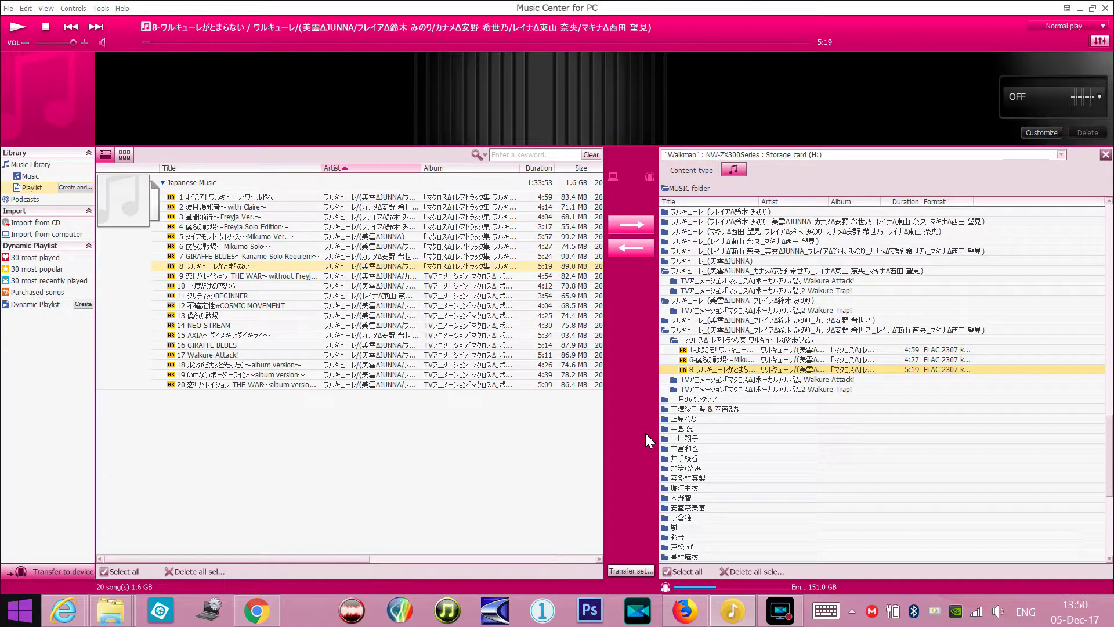